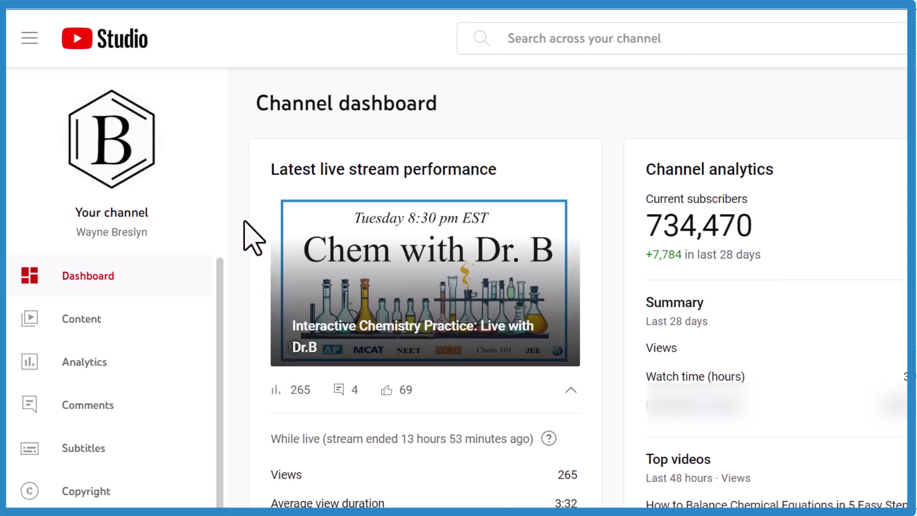
Step: Switch the Content library from videos to the Posts tab listing quiz posts
left_click(99, 317)
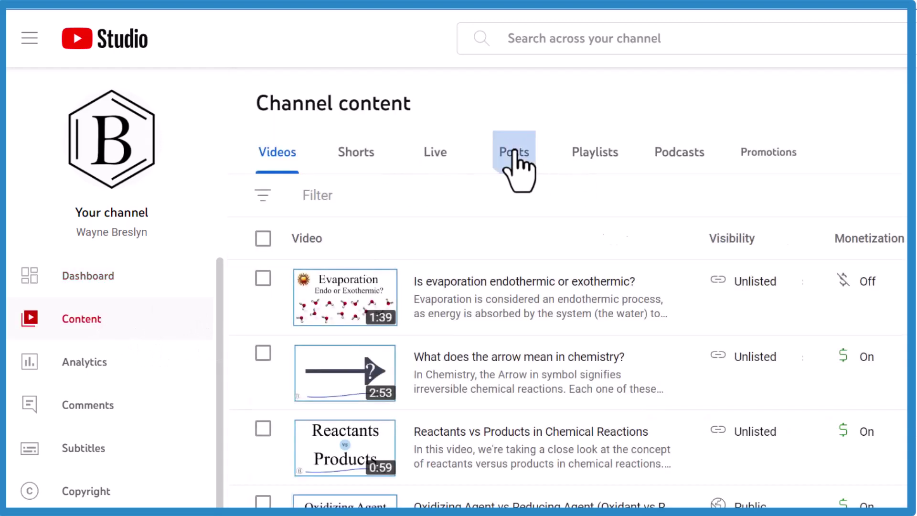
left_click(509, 152)
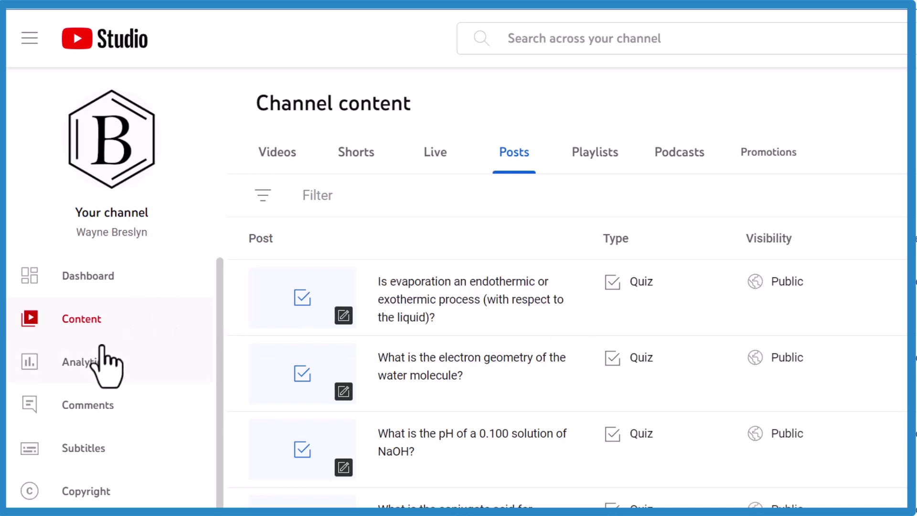
Step: Open channel Analytics on the Content tab showing new and returning viewers
left_click(84, 362)
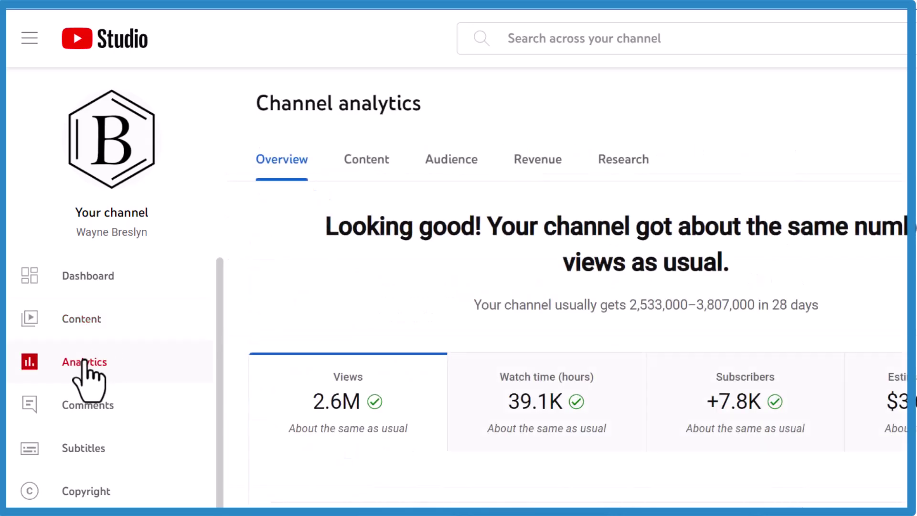
left_click(369, 164)
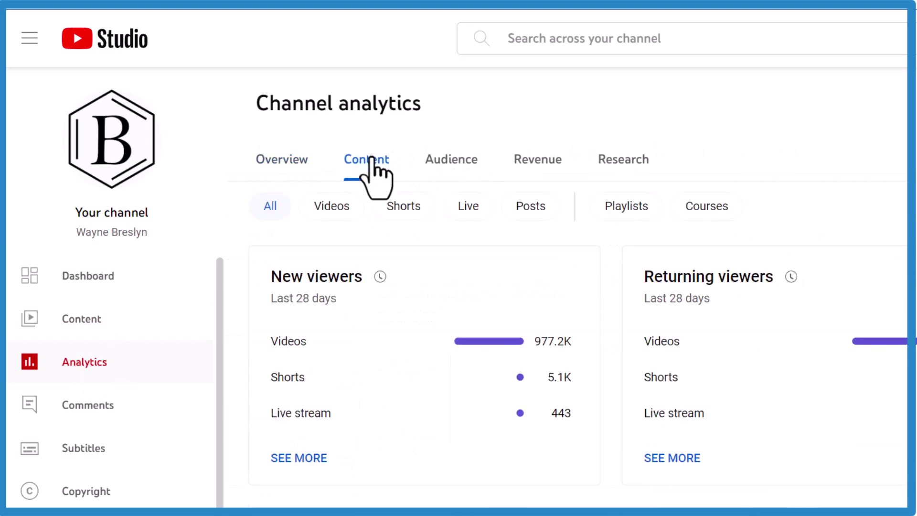
Step: Filter content analytics to Posts and show Top posts for quizzes
left_click(545, 222)
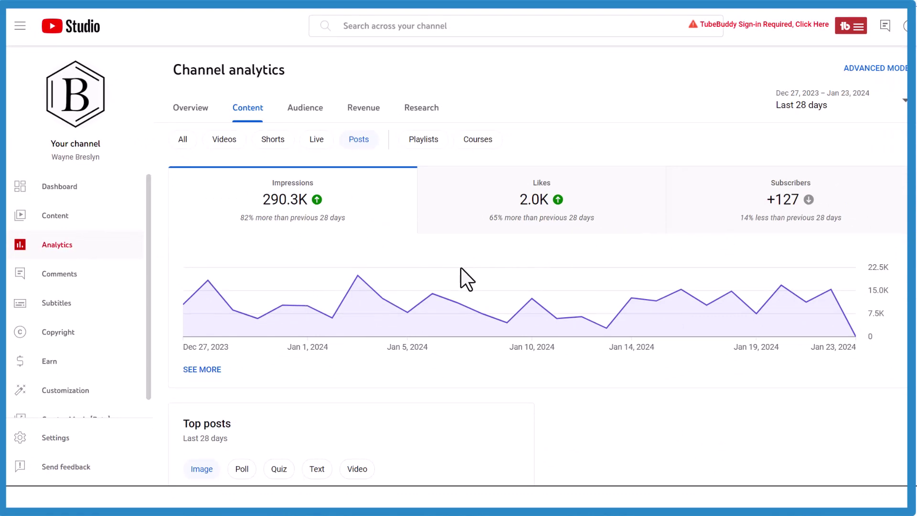
scroll(389, 276, "down", 3)
scroll(394, 271, "down", 1)
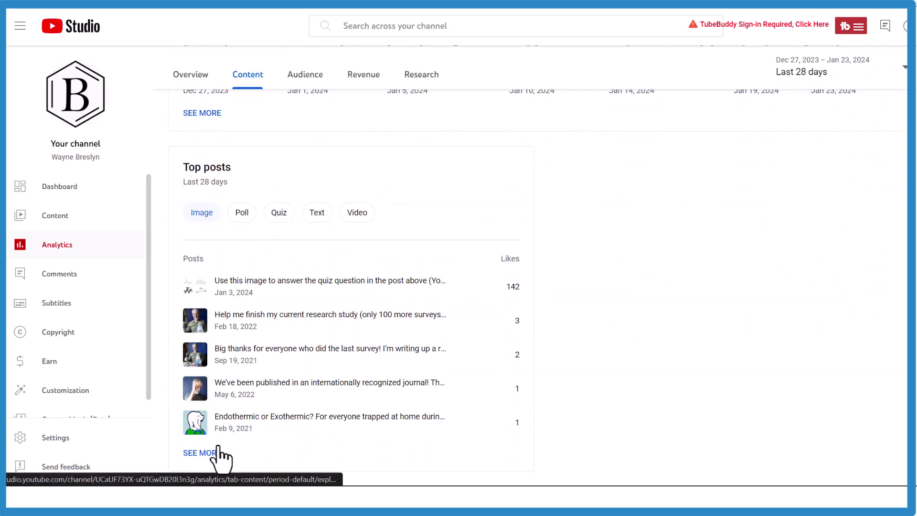
left_click(277, 214)
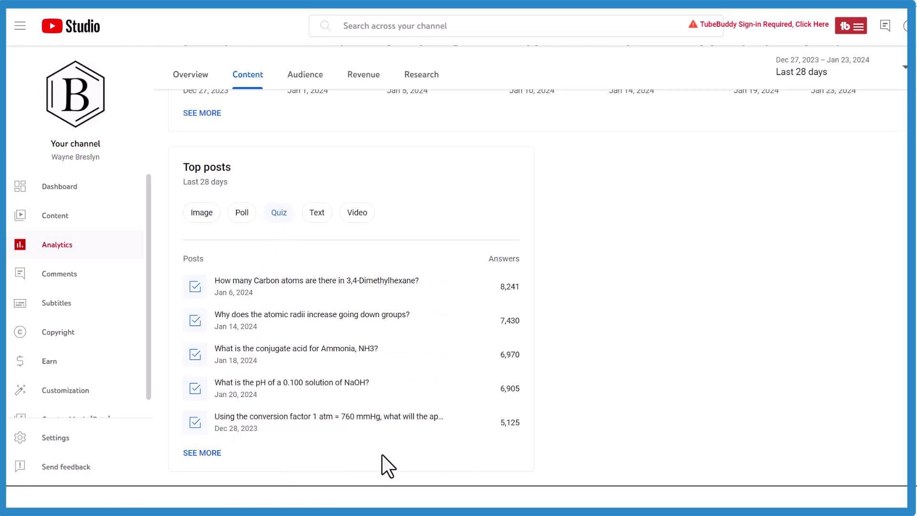
Step: Open the advanced Post table from Top posts via SEE MORE
left_click(214, 454)
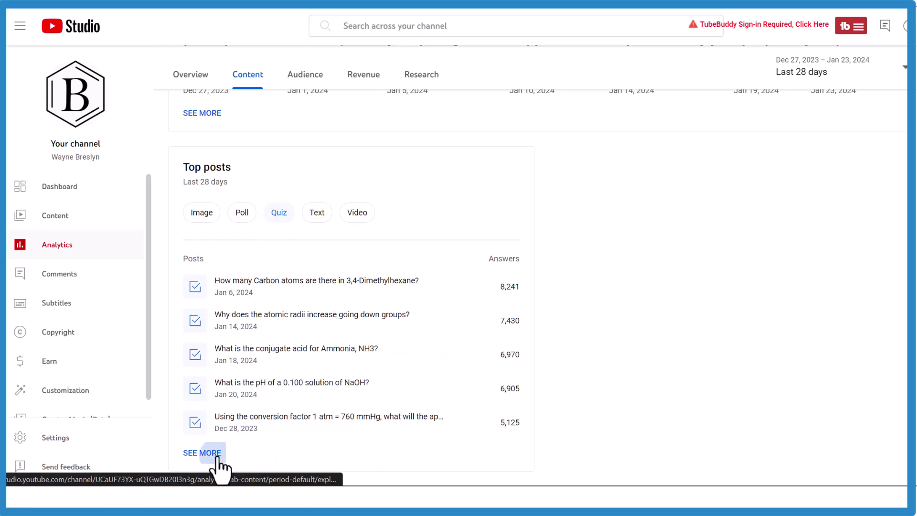
scroll(432, 258, "down", 3)
scroll(434, 260, "down", 1)
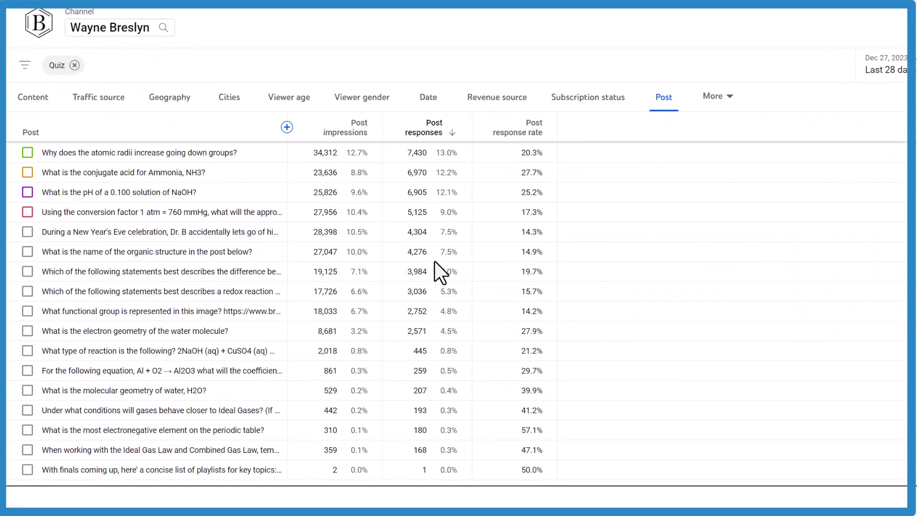
scroll(434, 261, "up", 1)
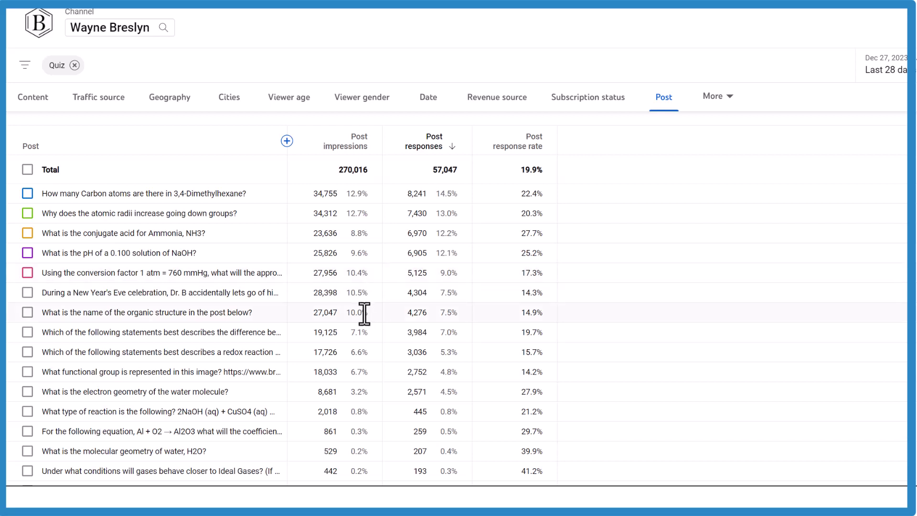
scroll(364, 313, "down", 2)
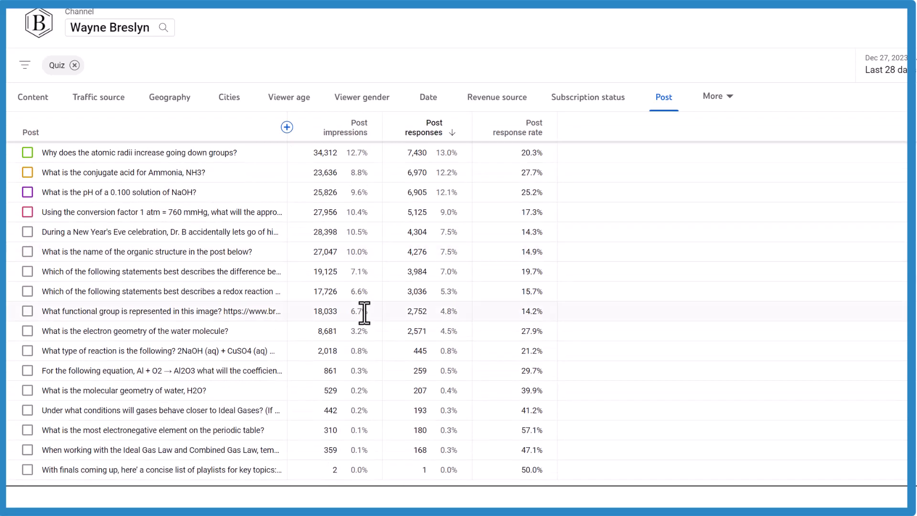